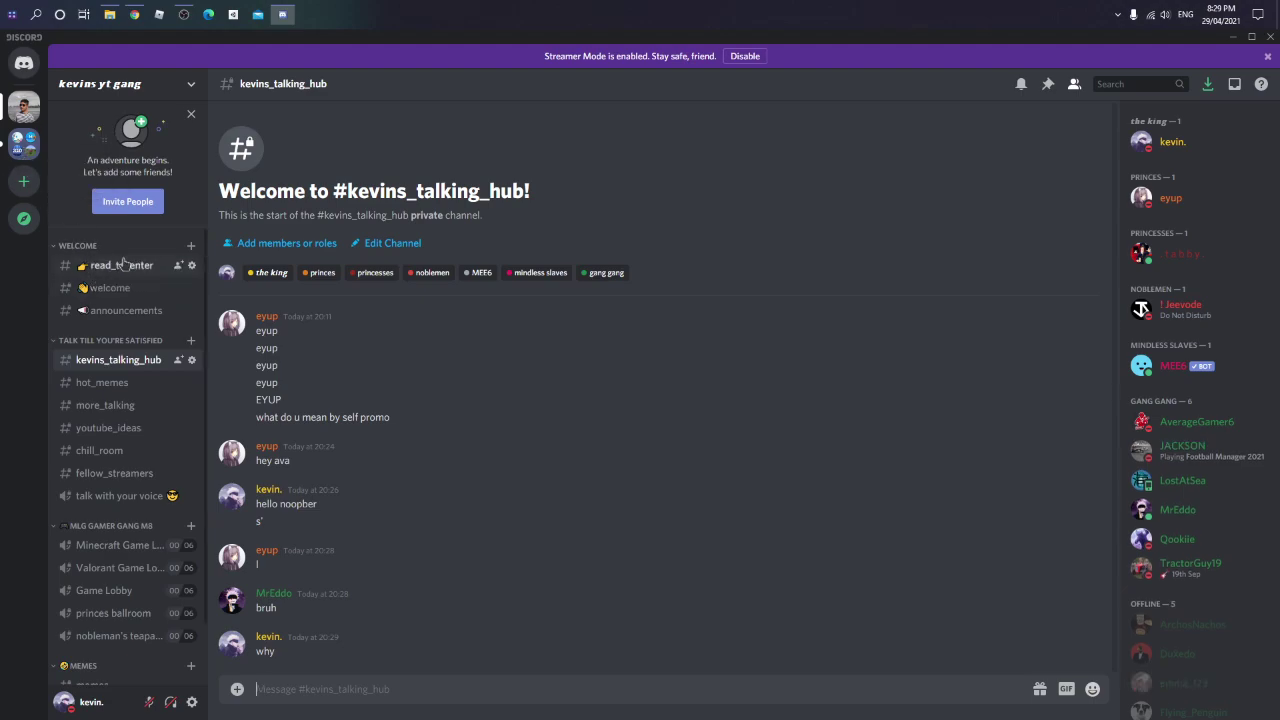
Look at the #read_to_enter rules channel, then move to #welcome to see new-member messages.
left_click(121, 265)
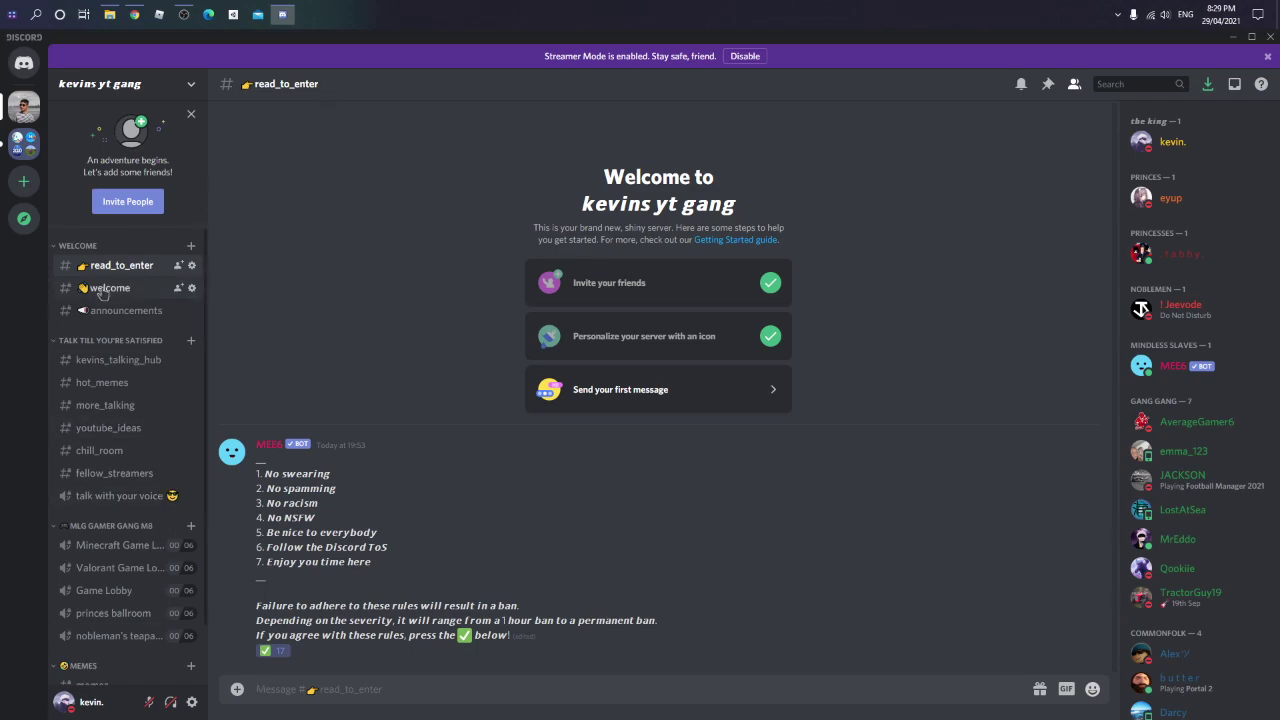
left_click(104, 288)
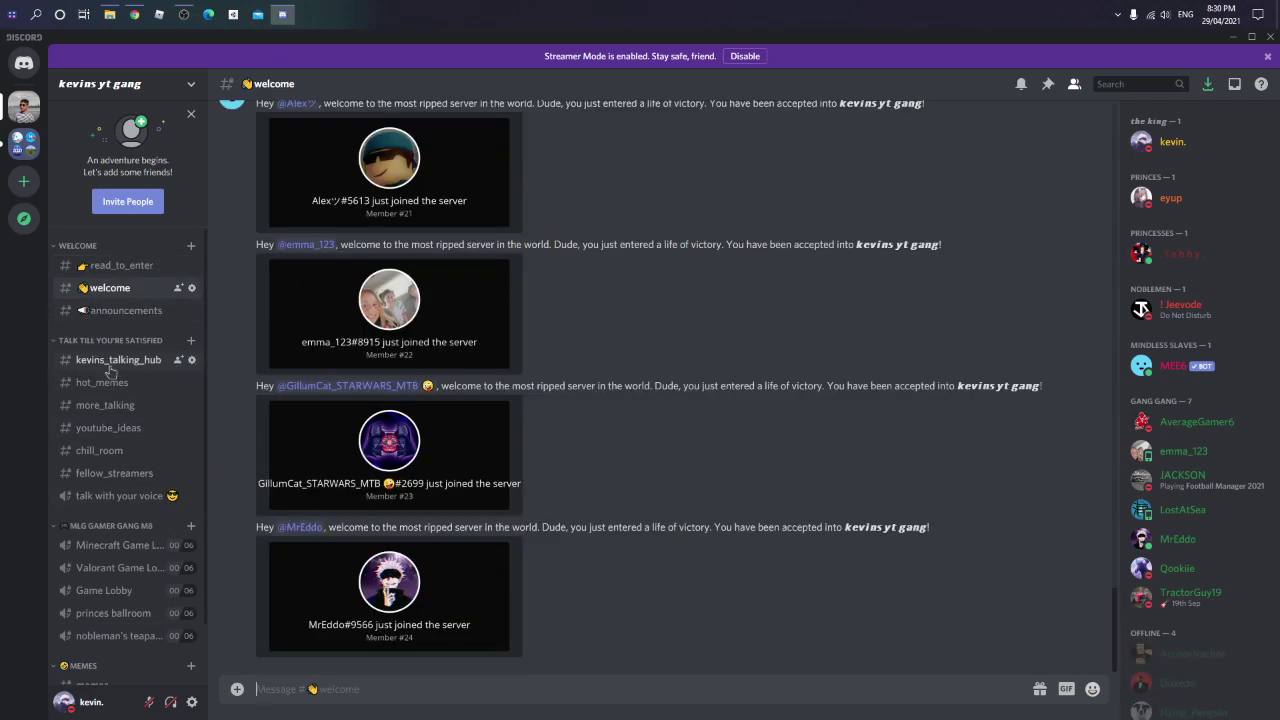
Return to #read_to_enter to view the server rules and check-mark reaction.
left_click(118, 266)
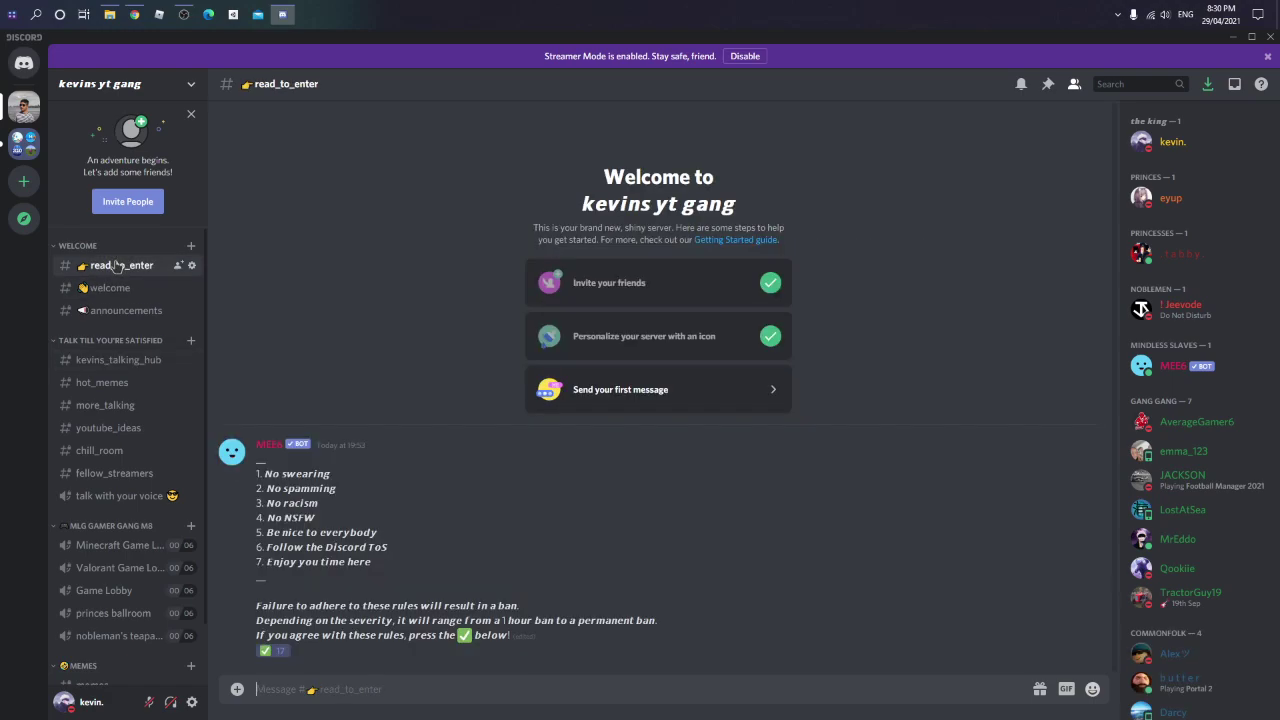